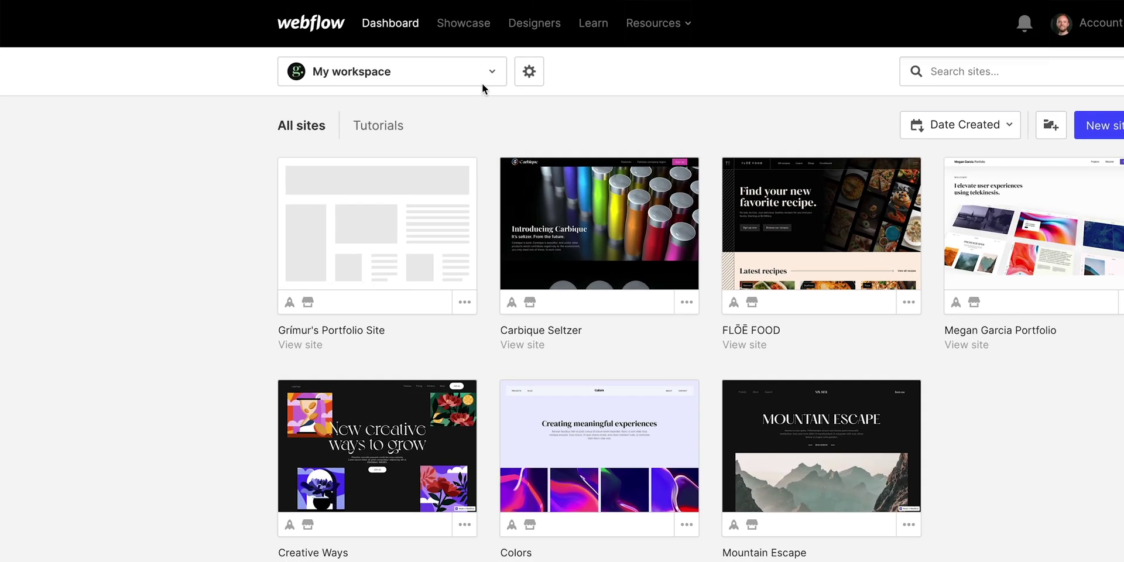
# Open the workspace list, add one plan seat, and open the fourth site member's role choices
pyautogui.click(387, 62)
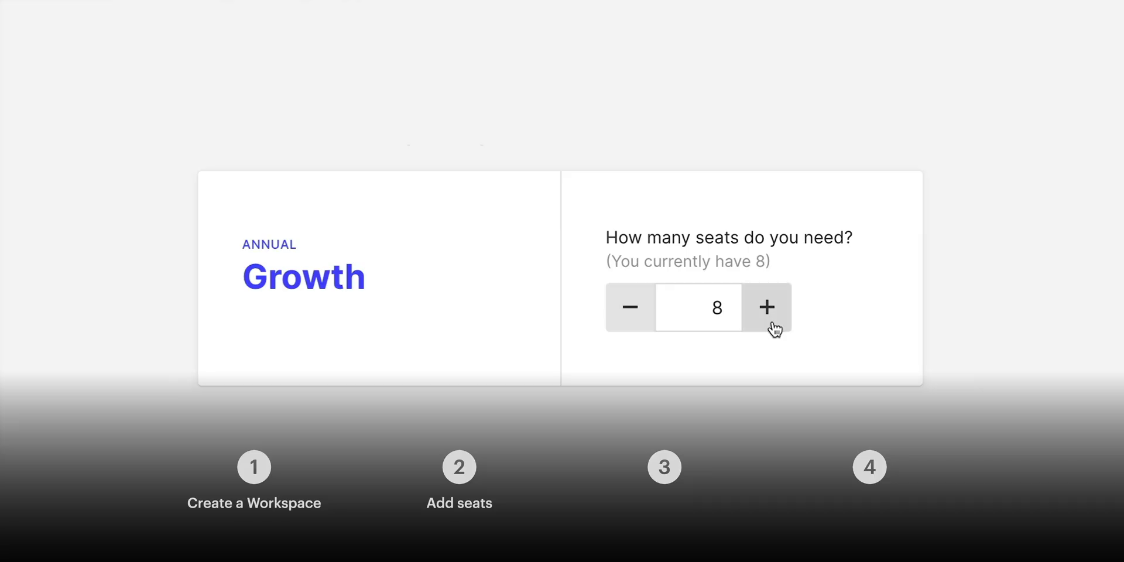
pyautogui.click(770, 316)
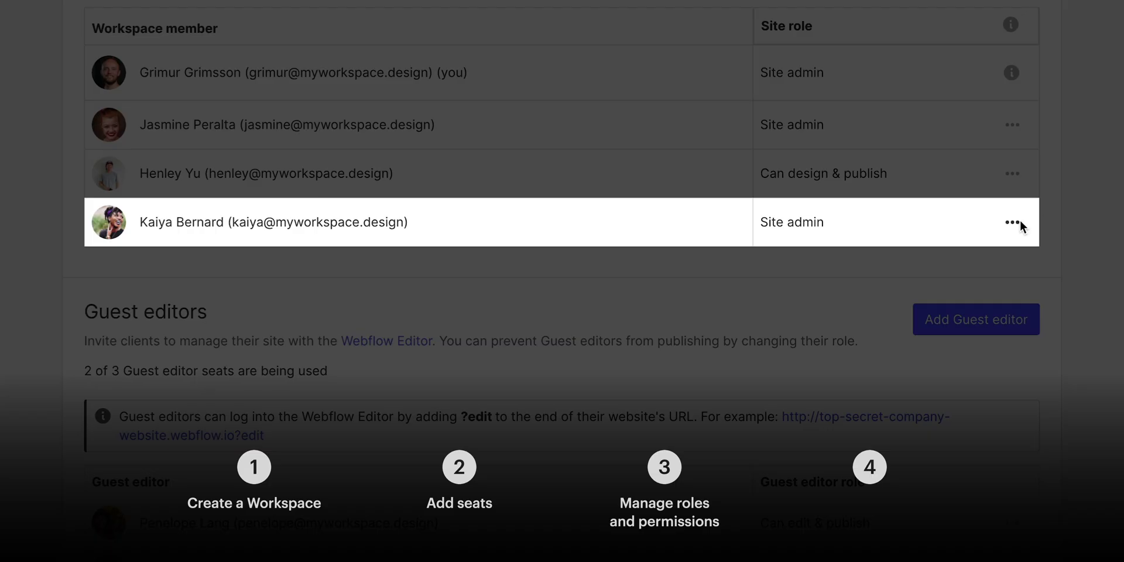
pyautogui.click(1012, 222)
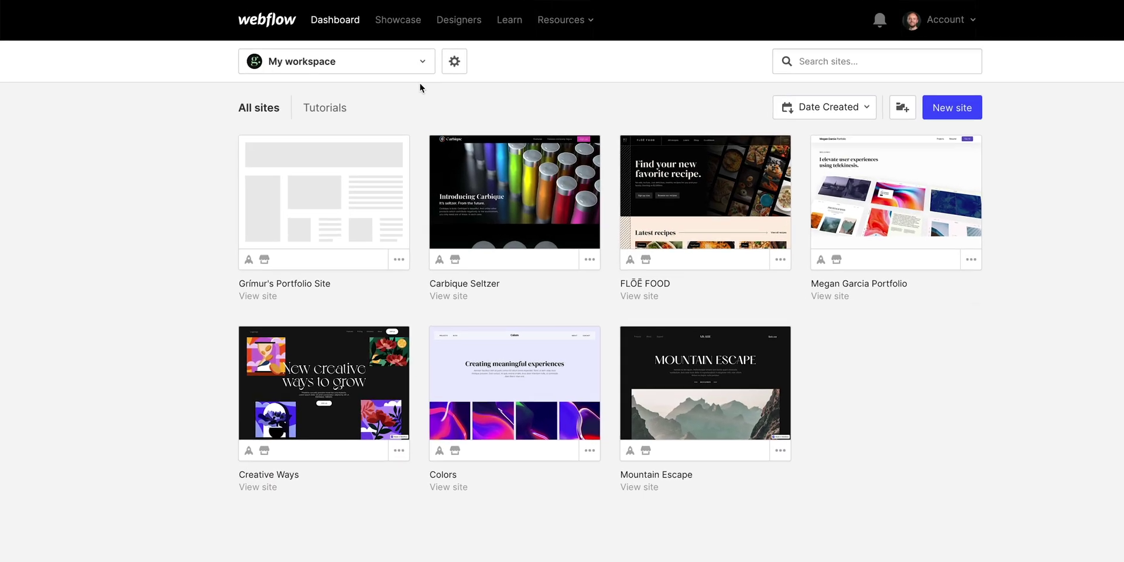
# Switch between workspaces from the workspace list, then begin creating a new workspace
pyautogui.click(409, 67)
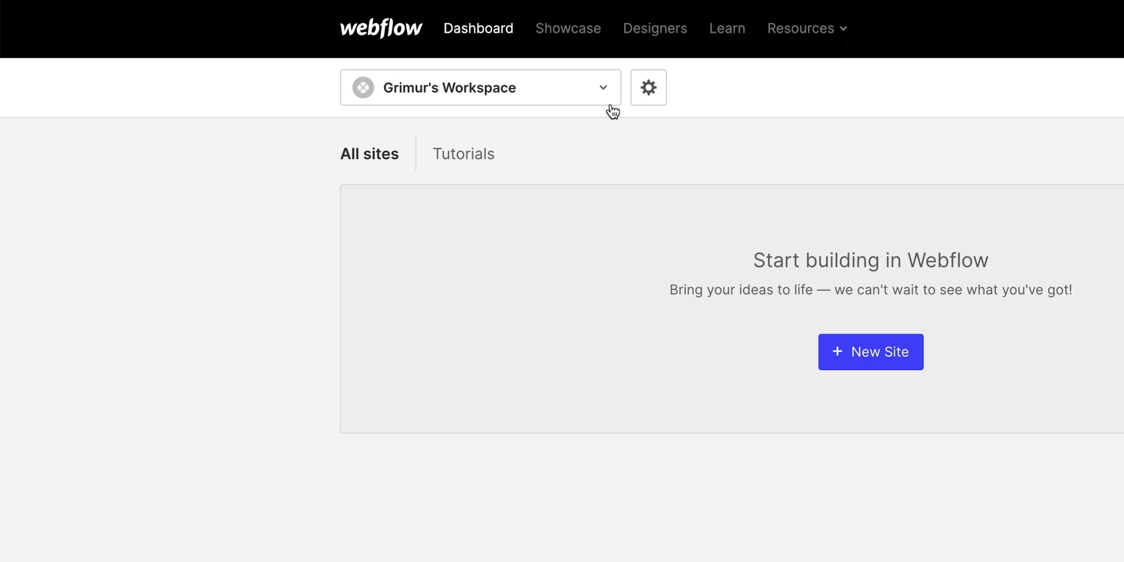
pyautogui.click(604, 91)
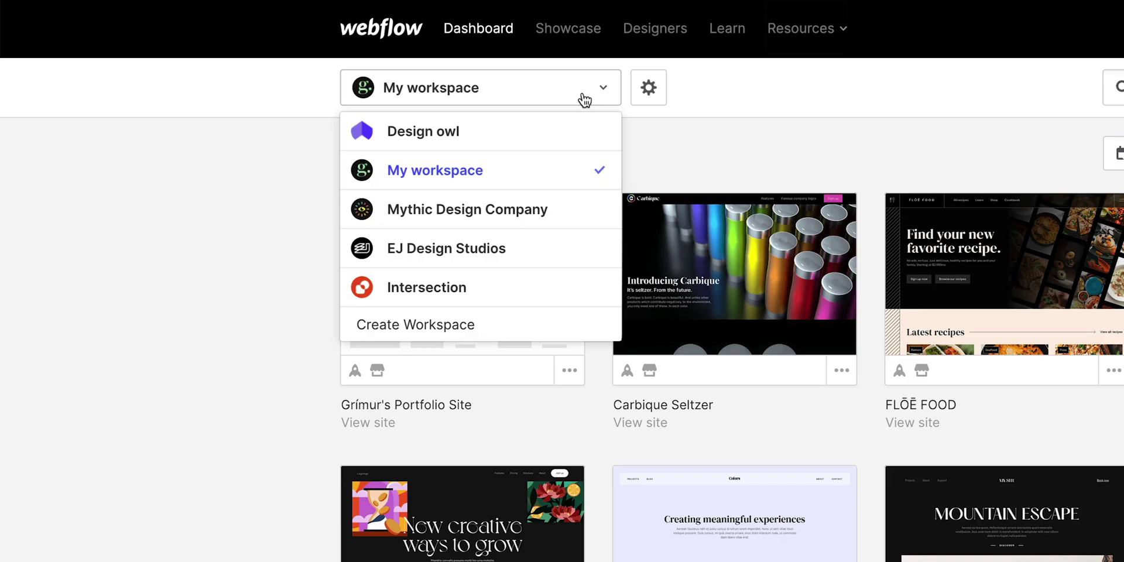
pyautogui.click(526, 324)
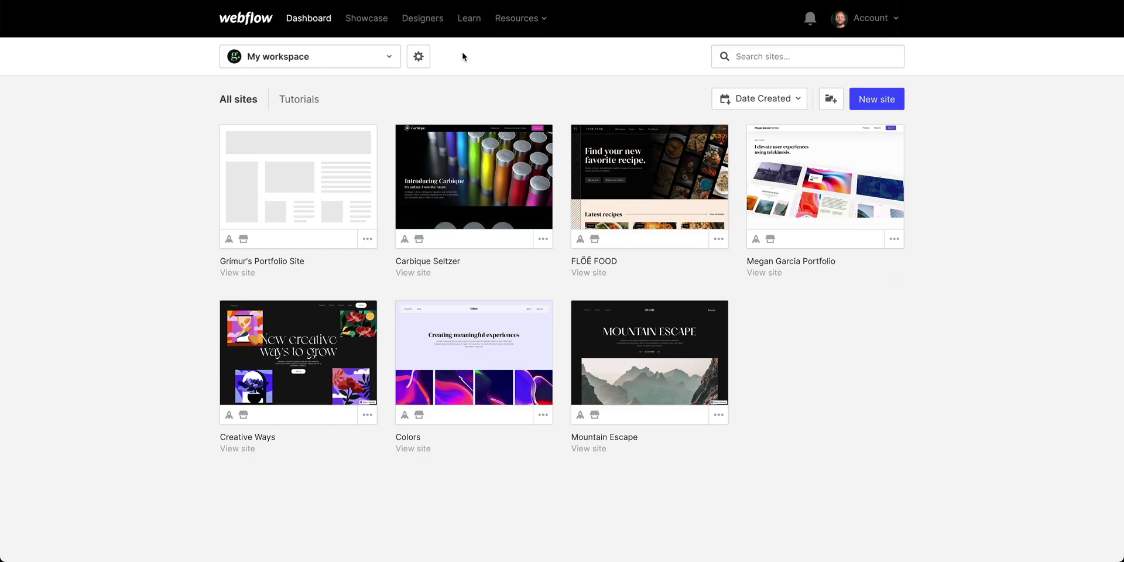
# Increase My workspace's member seats to 70 in Members settings and start a new member invite
pyautogui.click(419, 56)
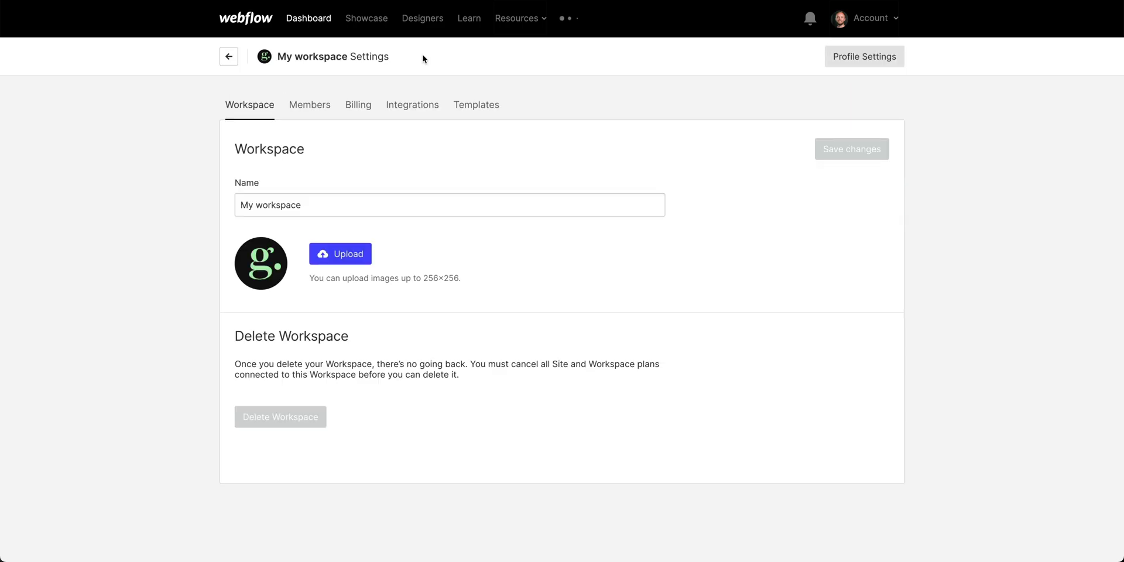
pyautogui.click(316, 105)
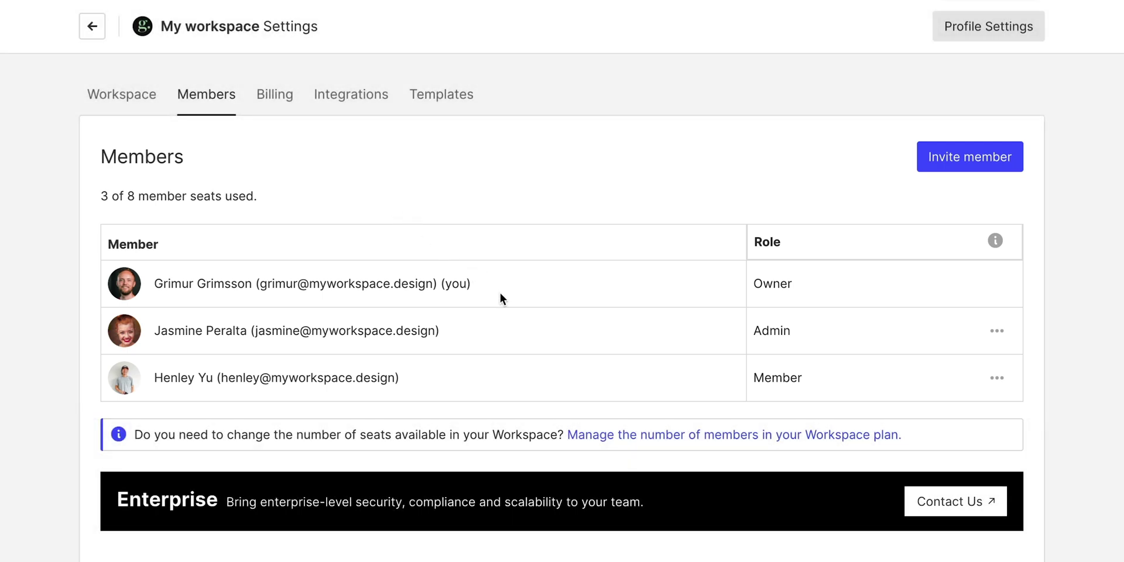
pyautogui.click(677, 433)
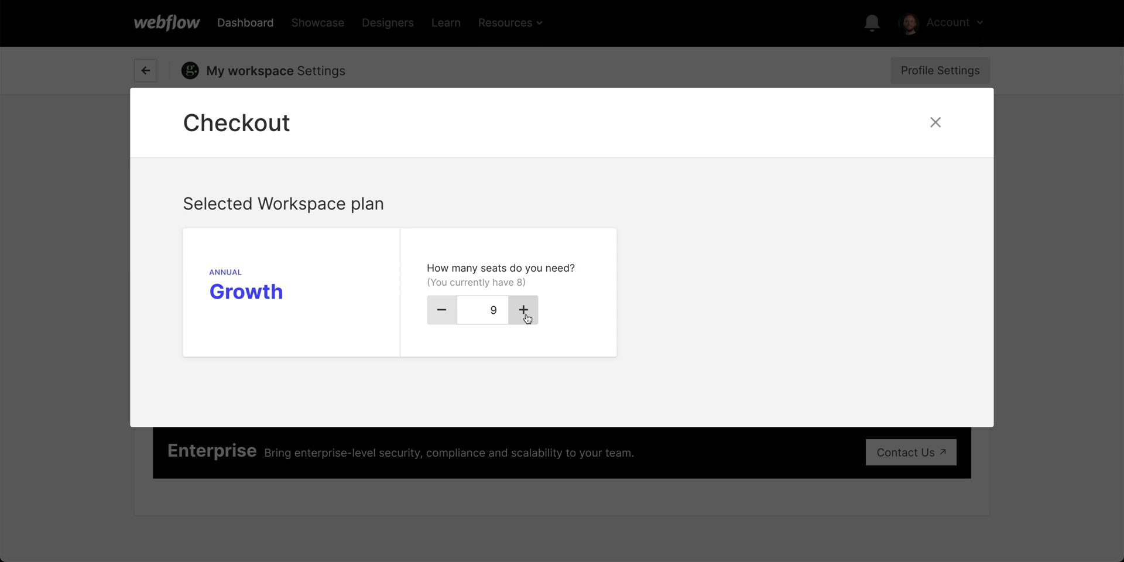
pyautogui.click(524, 310)
pyautogui.click(523, 310)
pyautogui.click(523, 309)
pyautogui.click(523, 310)
pyautogui.click(523, 310)
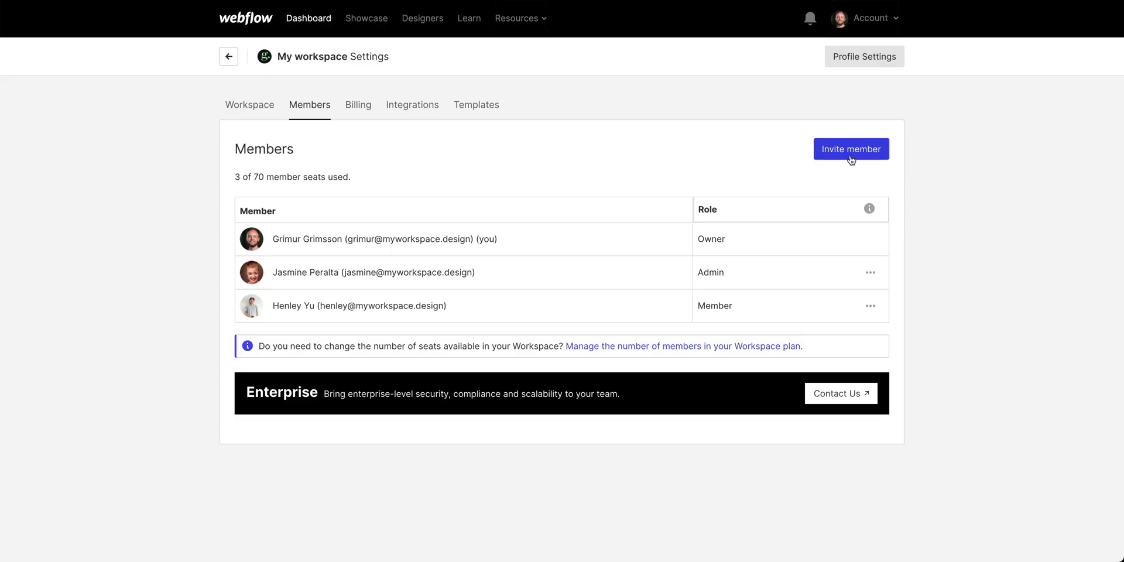
pyautogui.click(851, 149)
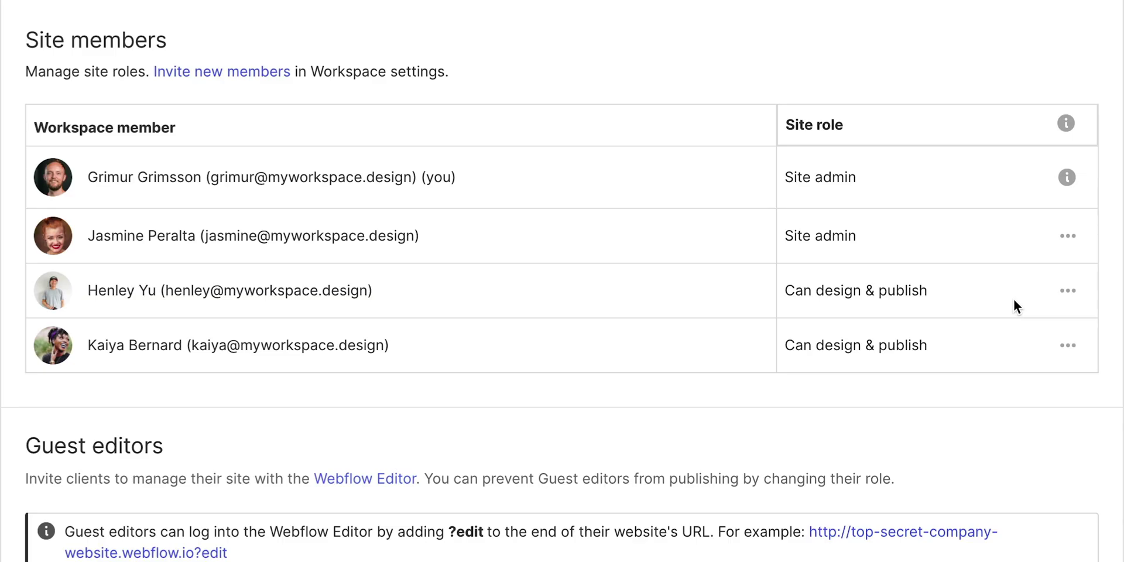
# Give the fourth site member Can design & publish, then restrict them to Can design
pyautogui.click(1066, 293)
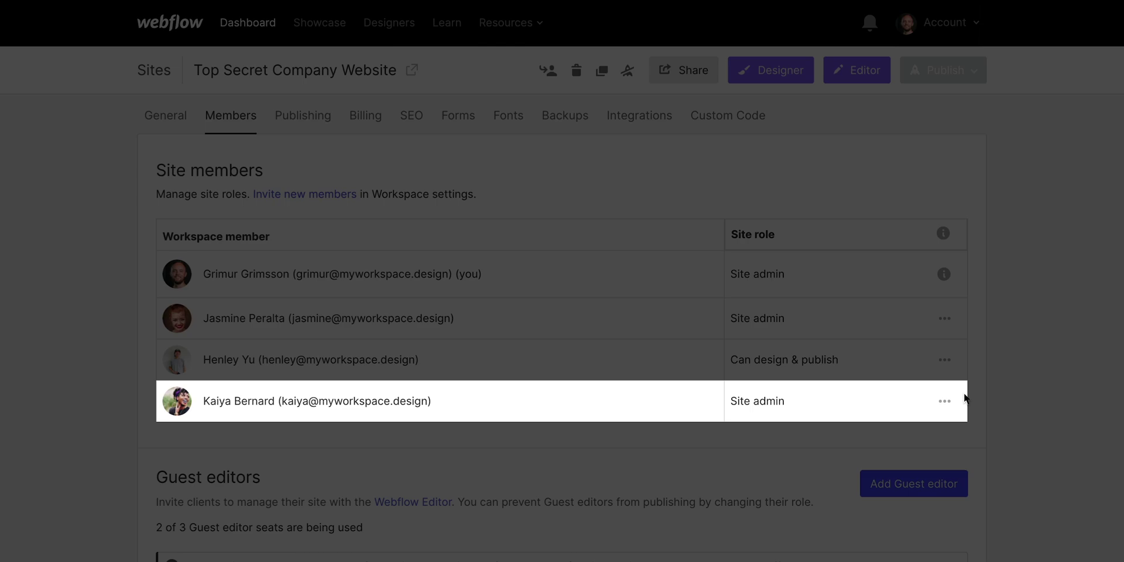
pyautogui.click(877, 326)
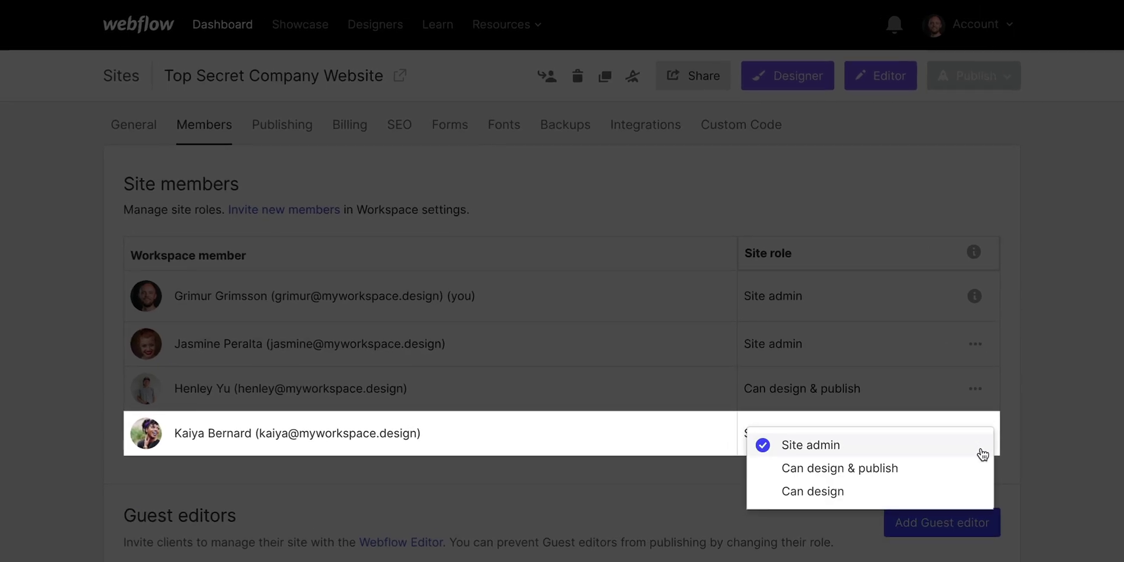
pyautogui.click(978, 468)
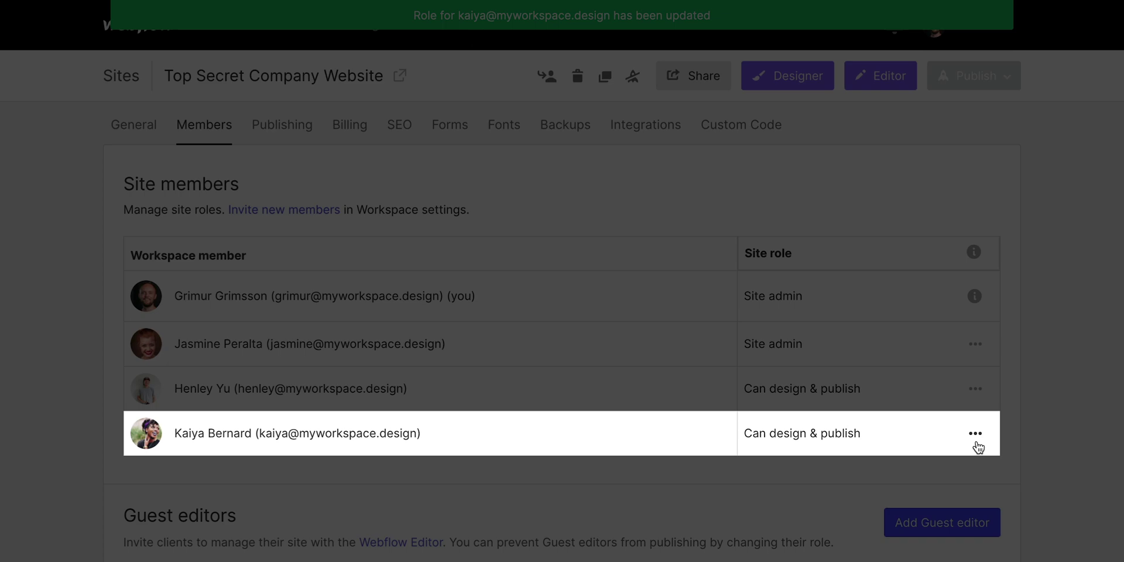
pyautogui.click(975, 442)
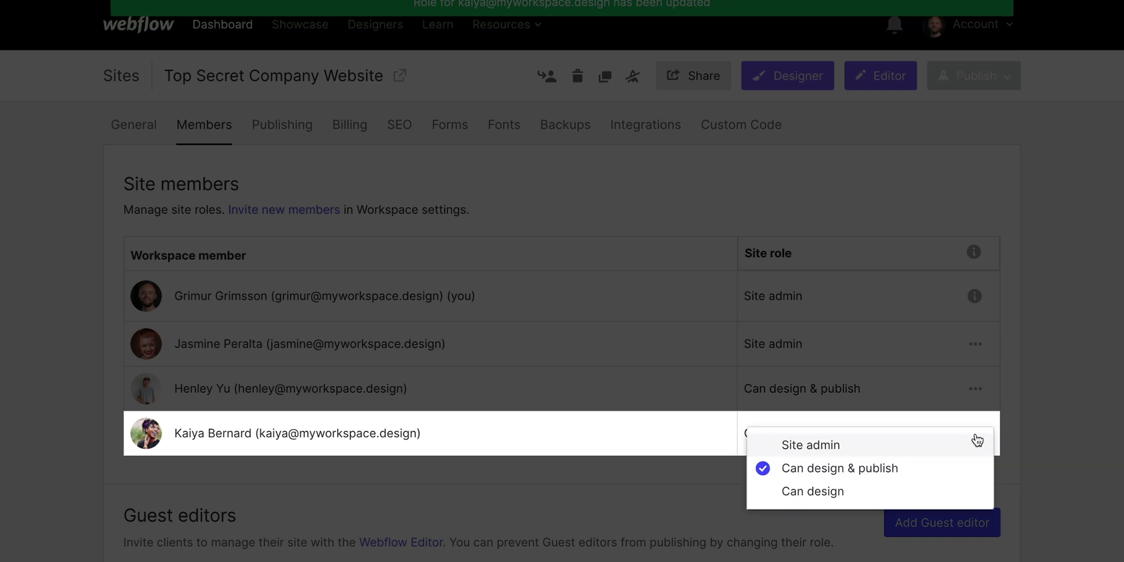
pyautogui.click(979, 495)
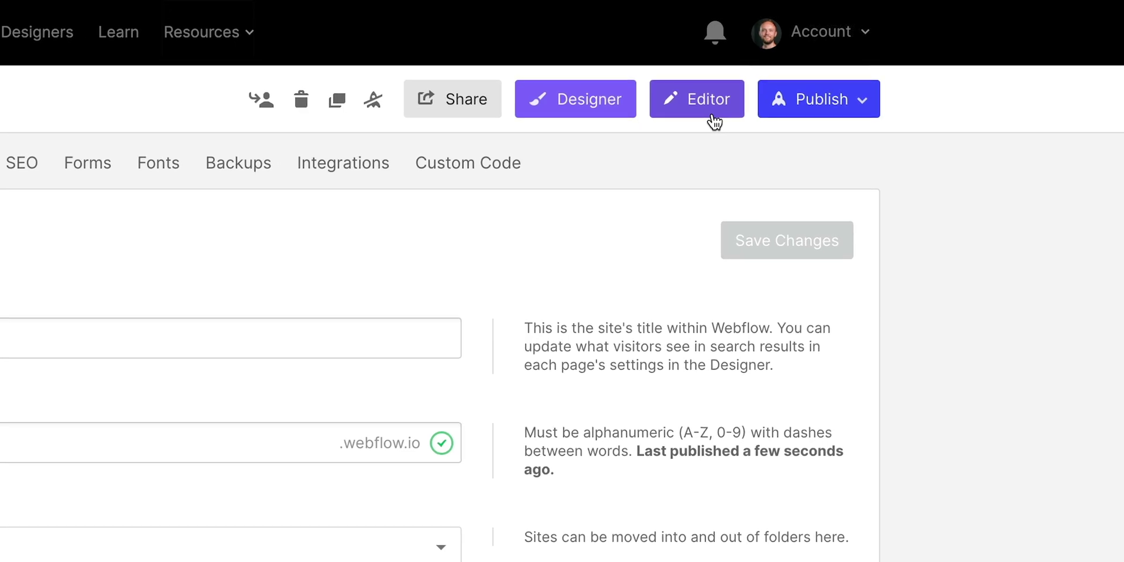
# In the Editor, replace 'recipe.' in the FLŌE FOOD hero heading with 'dish'
pyautogui.click(697, 99)
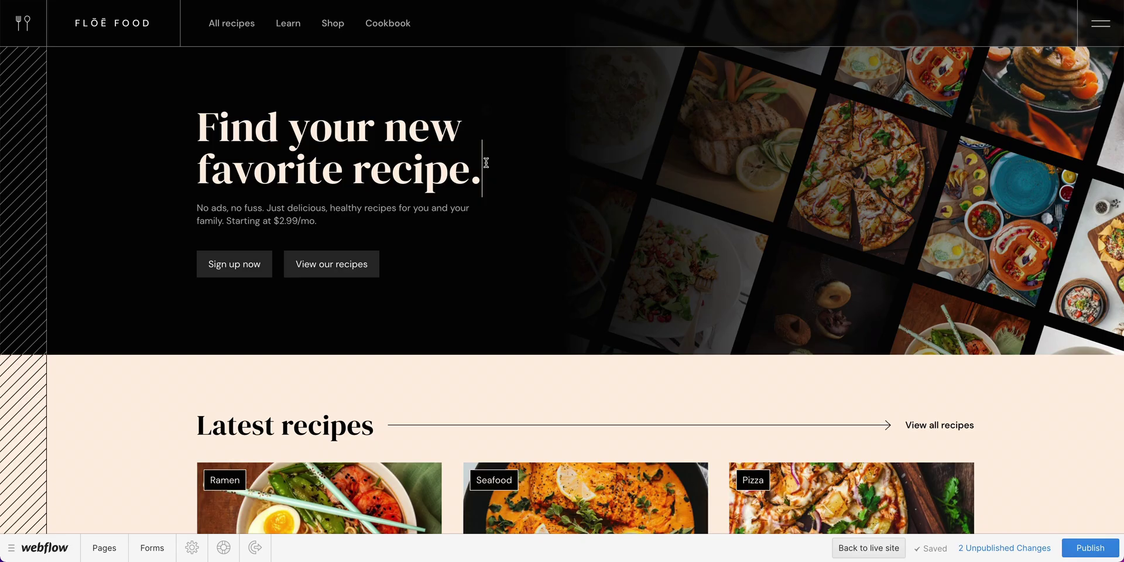
pyautogui.moveTo(482, 171); pyautogui.dragTo(361, 173)
pyautogui.write('dish')
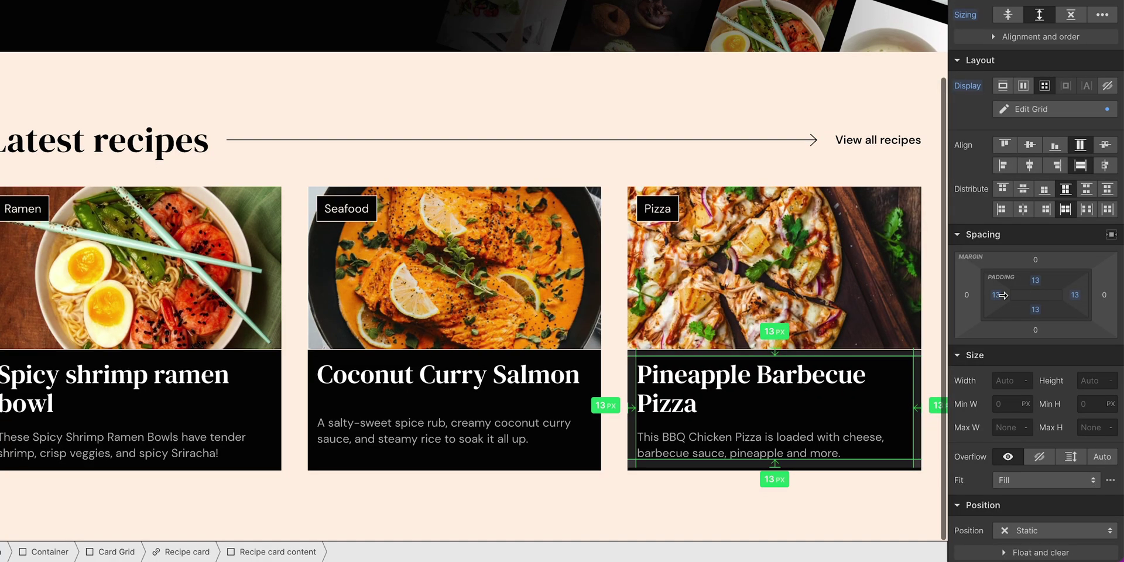
# Open the FLŌE FOOD site's image assets panel
pyautogui.scroll(-2, 456, 263)
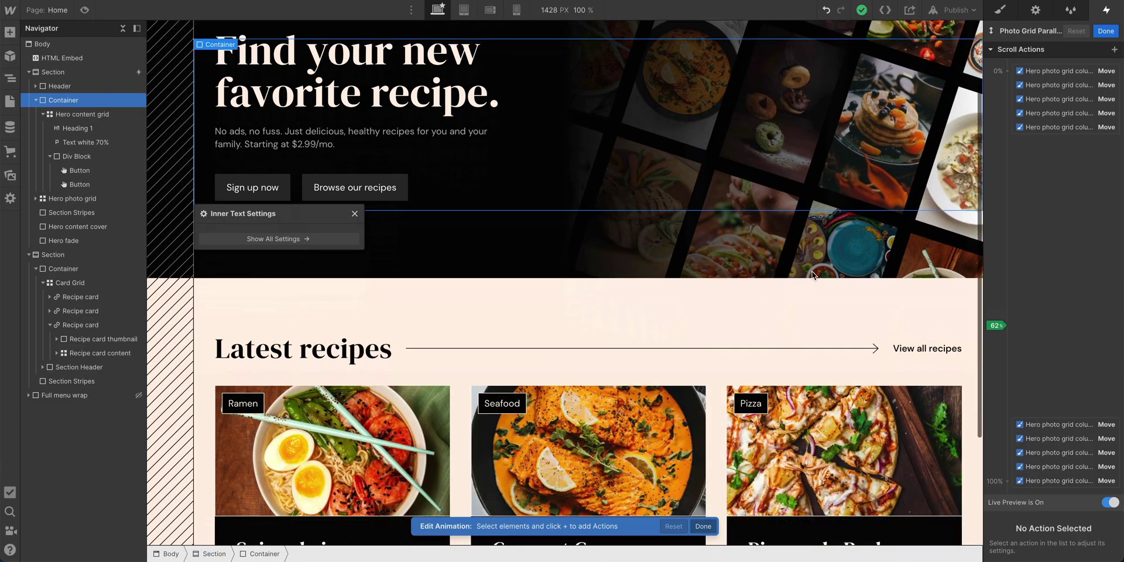
pyautogui.scroll(-3, 811, 275)
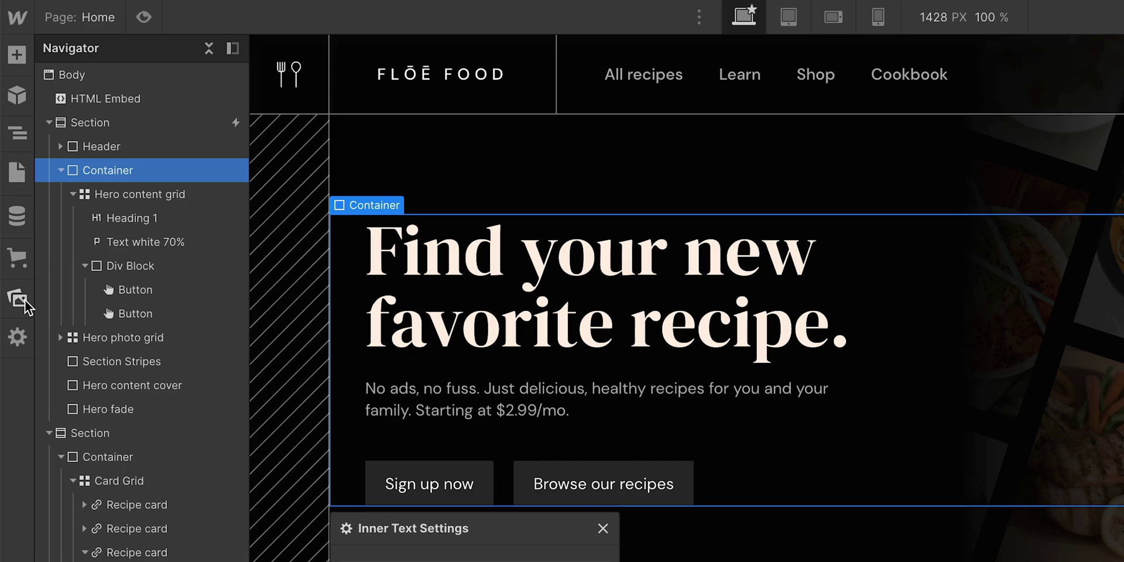
pyautogui.click(25, 300)
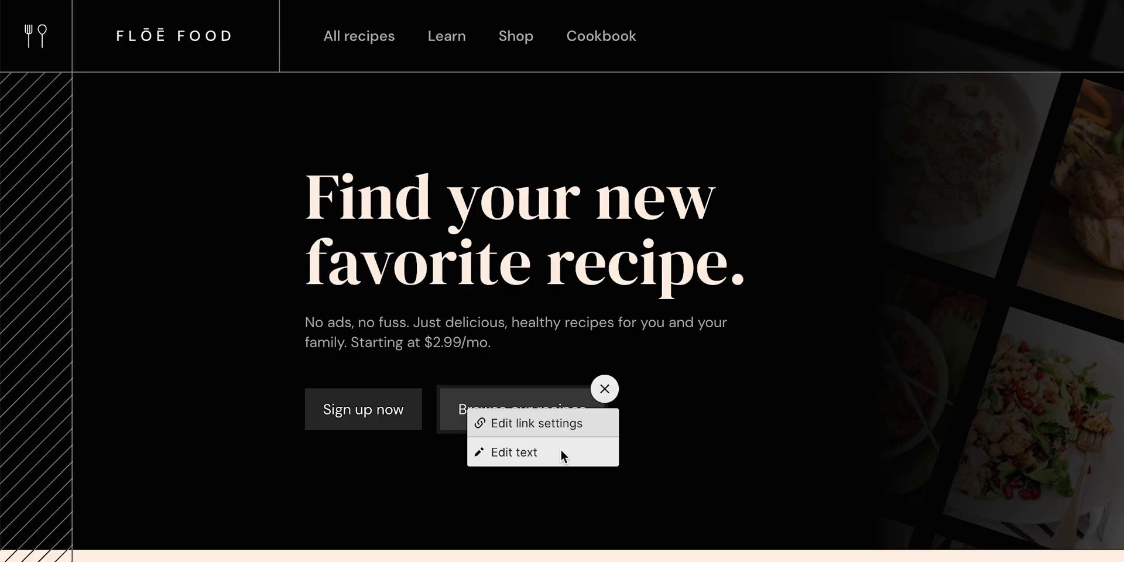
# Change the hero button to 'View our recipes' and give the second guest editor Can edit & publish
pyautogui.click(560, 448)
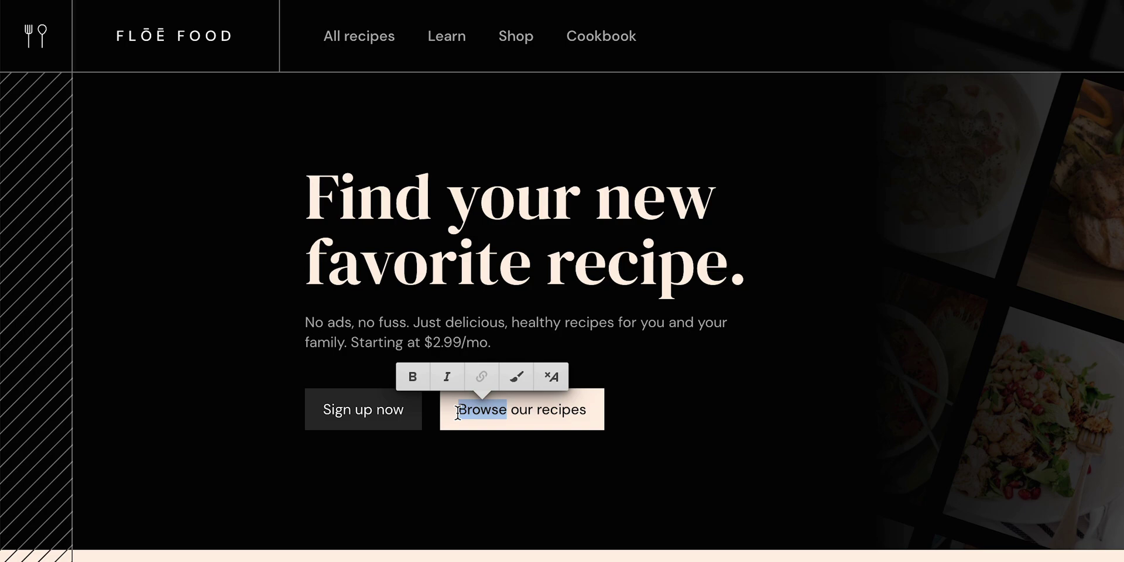
pyautogui.write('View')
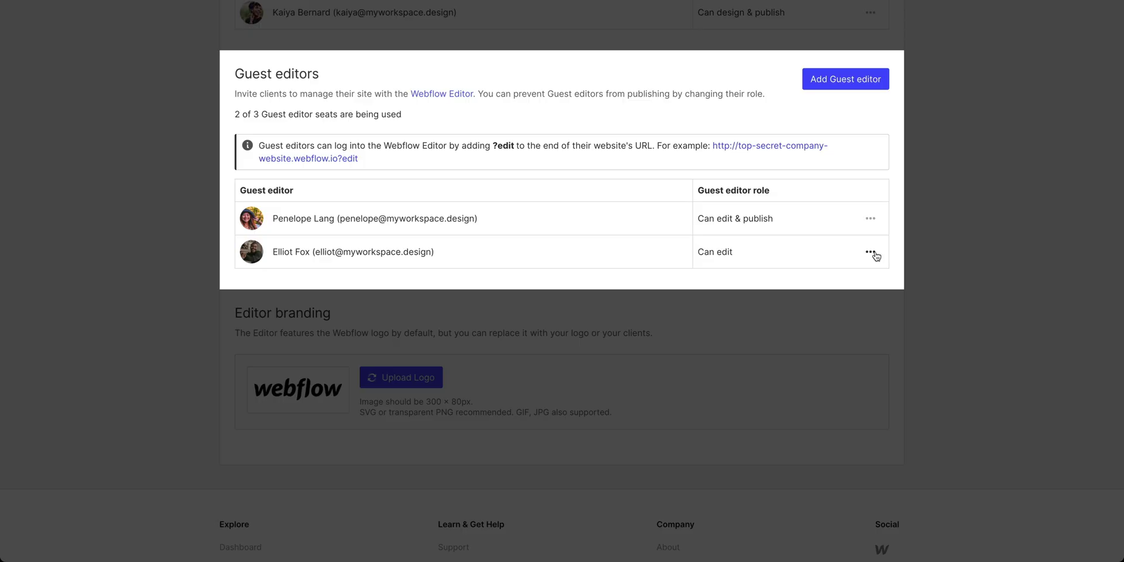
pyautogui.click(872, 253)
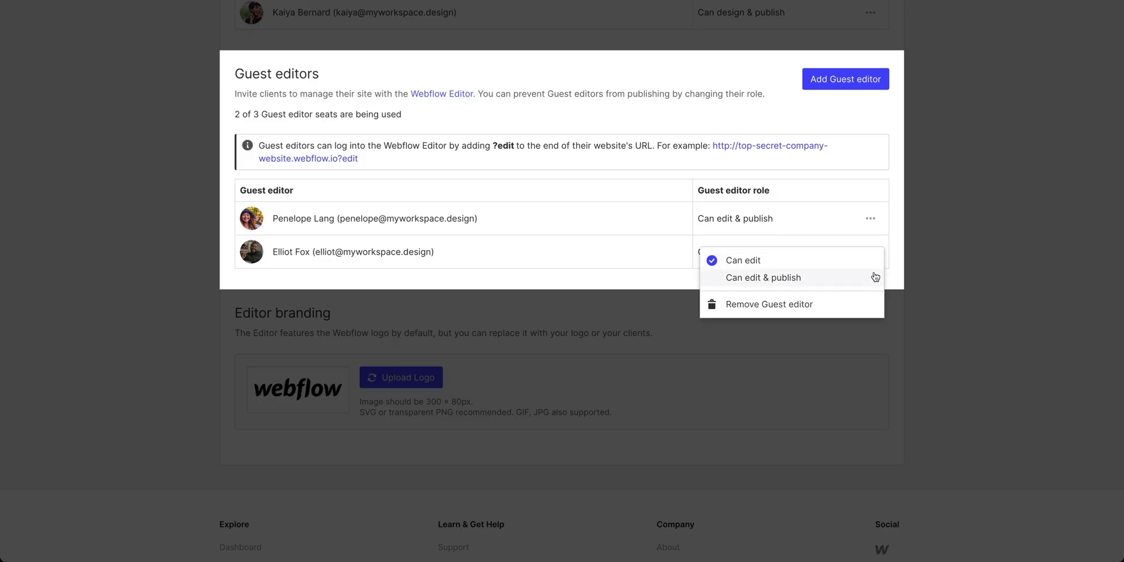
pyautogui.click(874, 277)
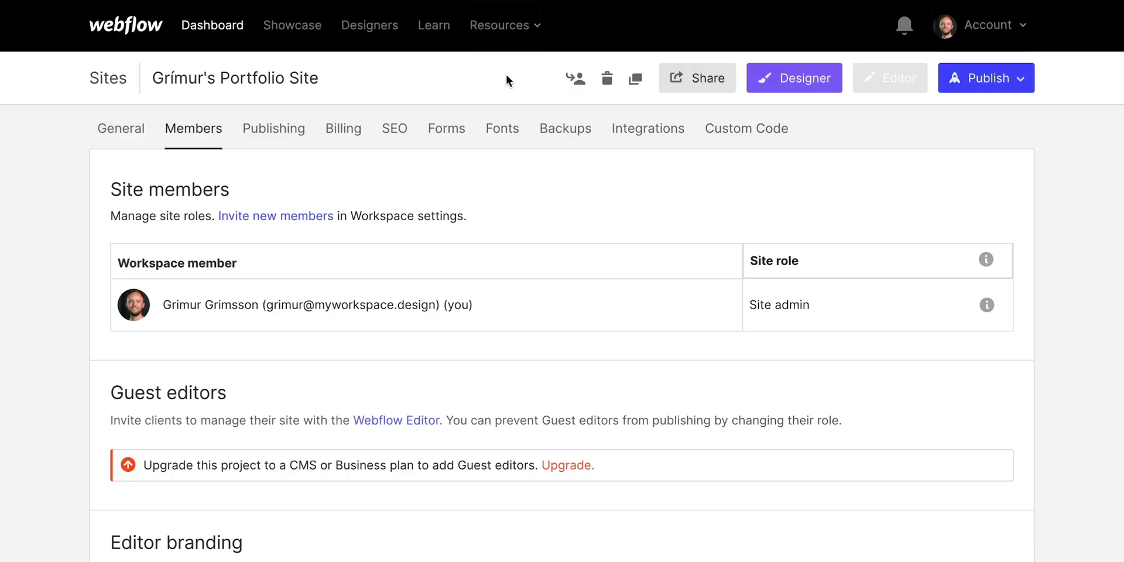
# Transfer the portfolio site to the Intersection workspace via To a Workspace
pyautogui.click(574, 80)
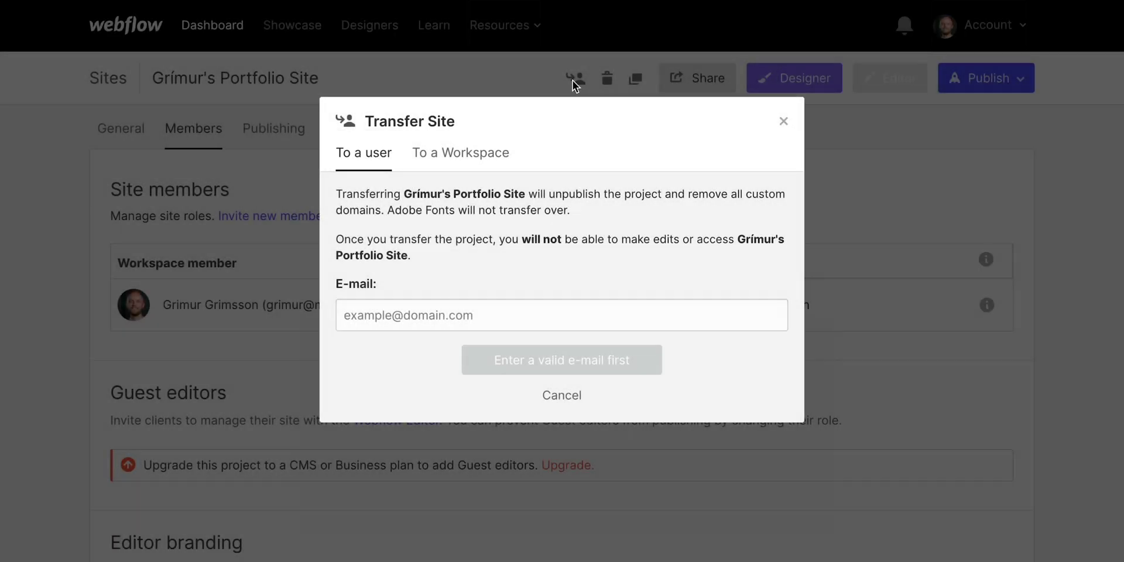
pyautogui.click(490, 157)
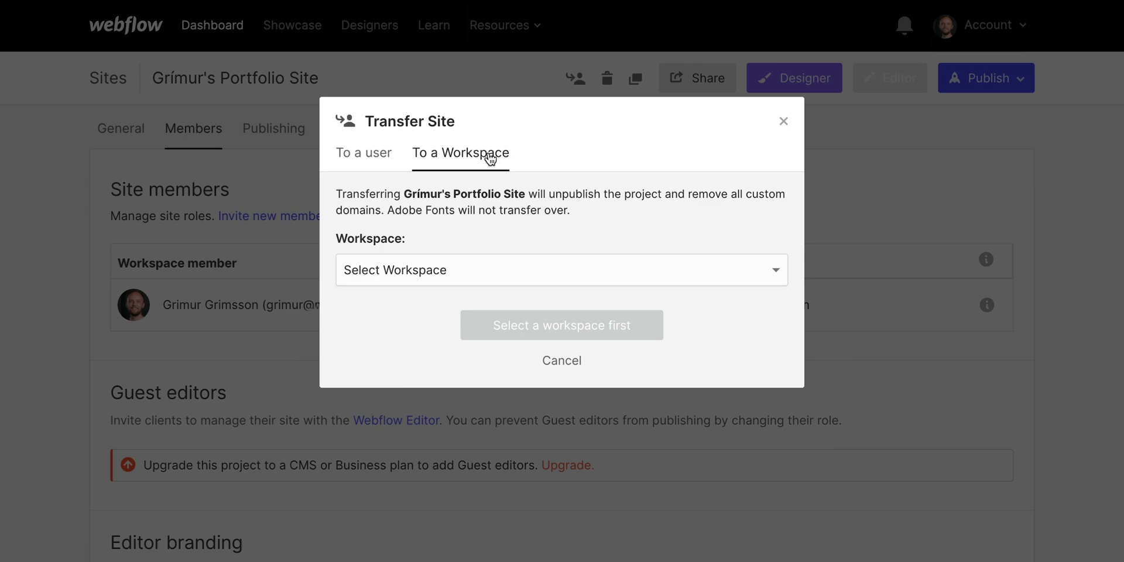
pyautogui.click(760, 275)
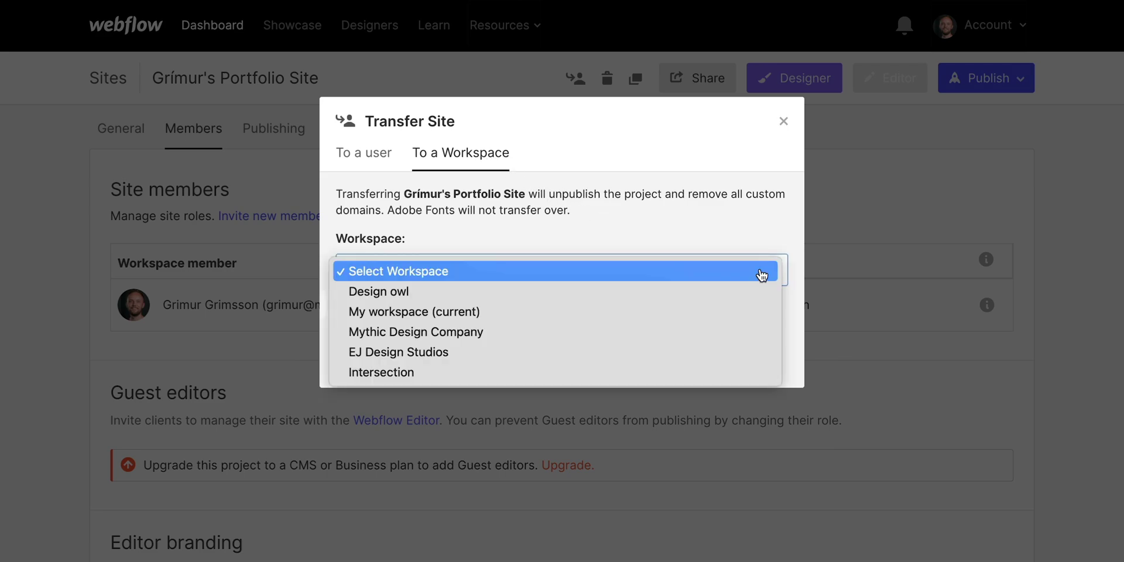
pyautogui.click(748, 373)
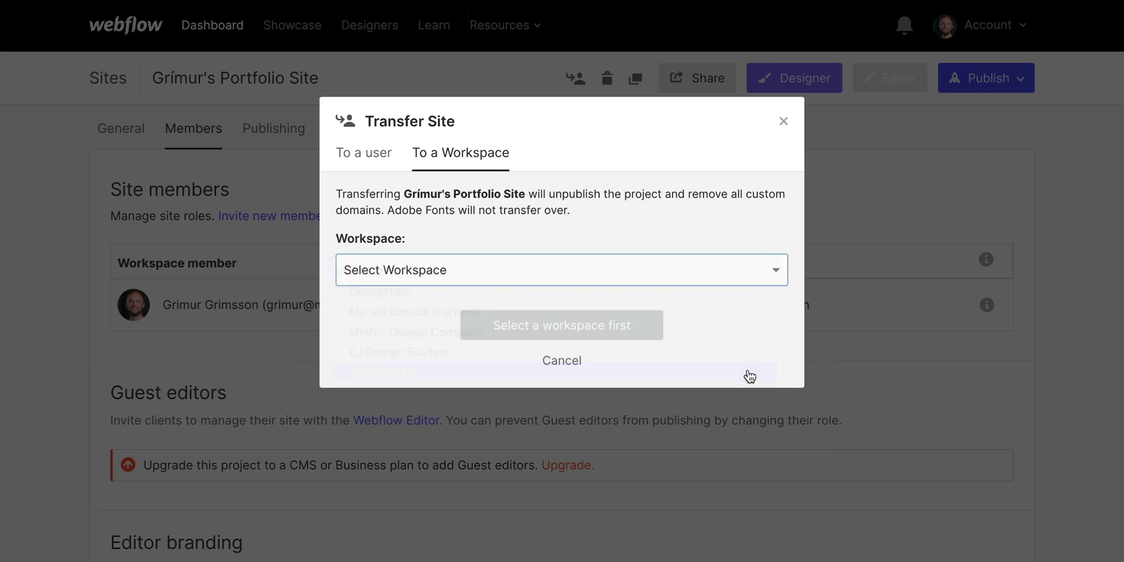
pyautogui.click(643, 336)
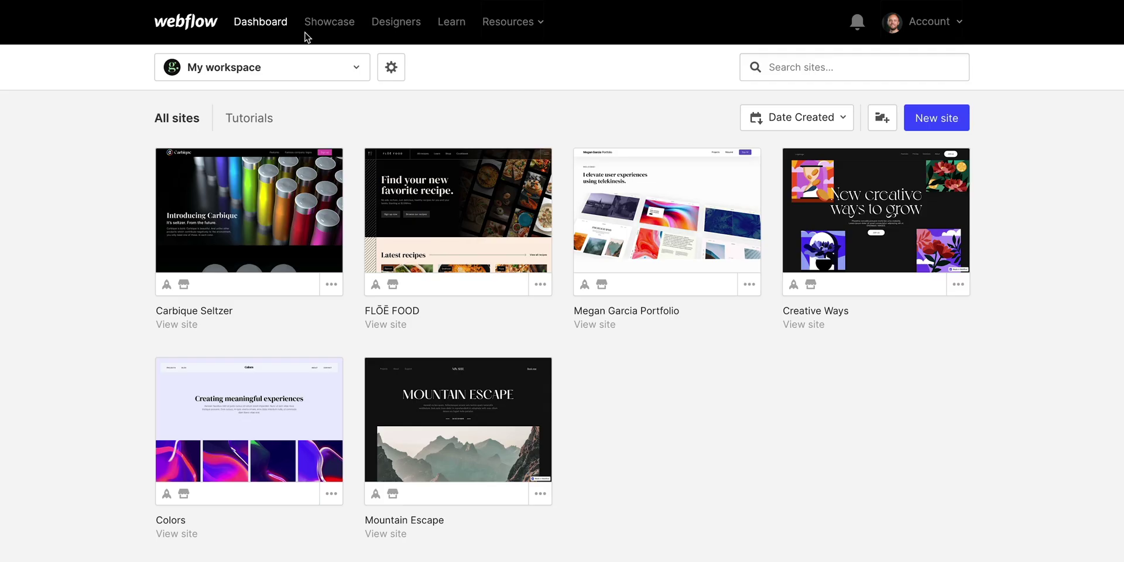
# Open the workspace list, then show destination workspaces in the Transfer Site dialog
pyautogui.click(338, 69)
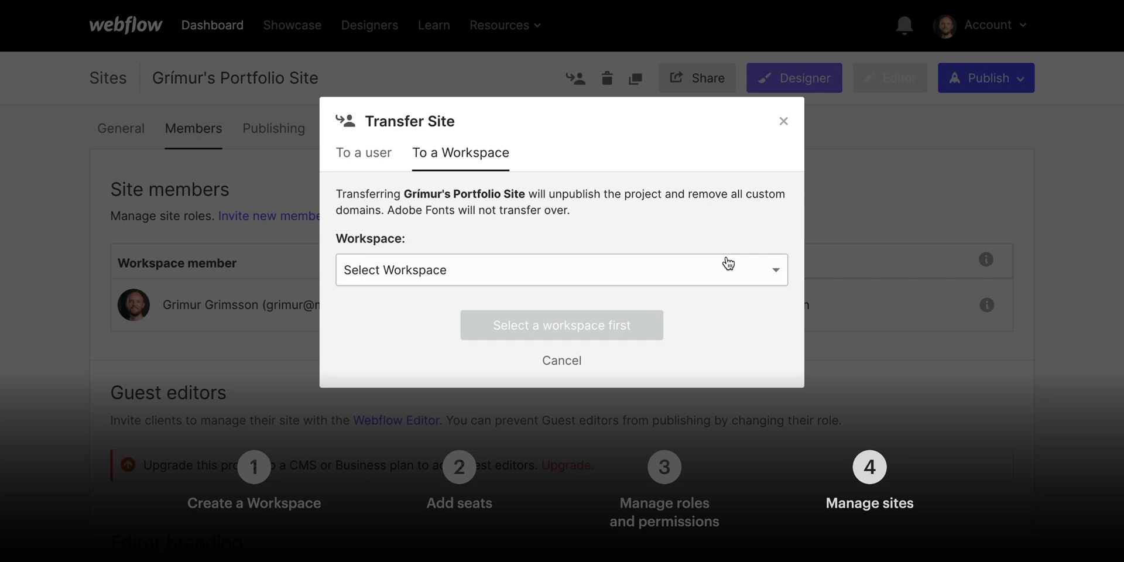
pyautogui.click(760, 273)
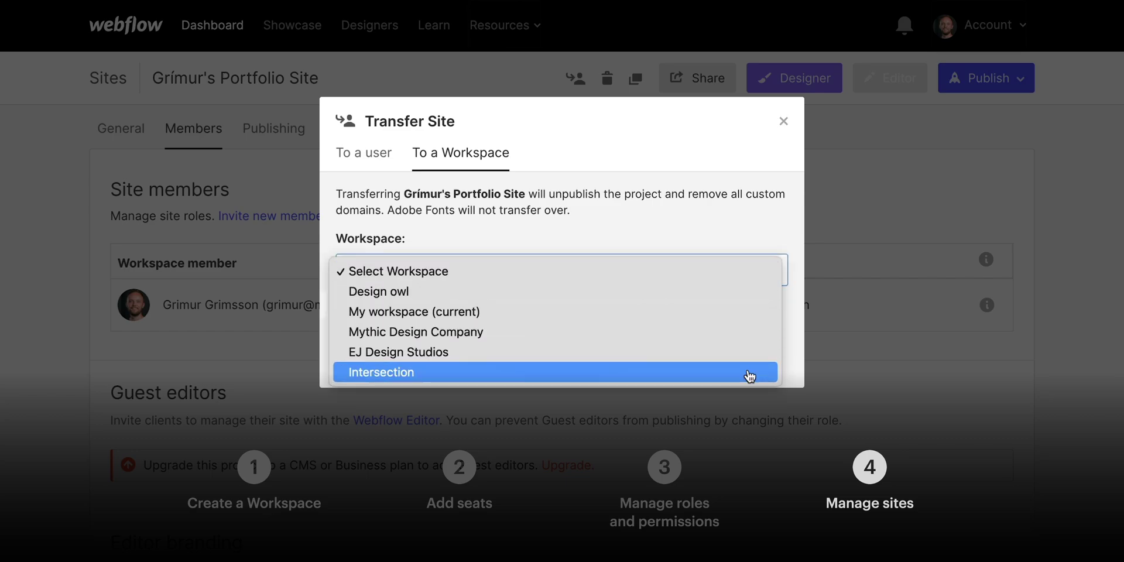